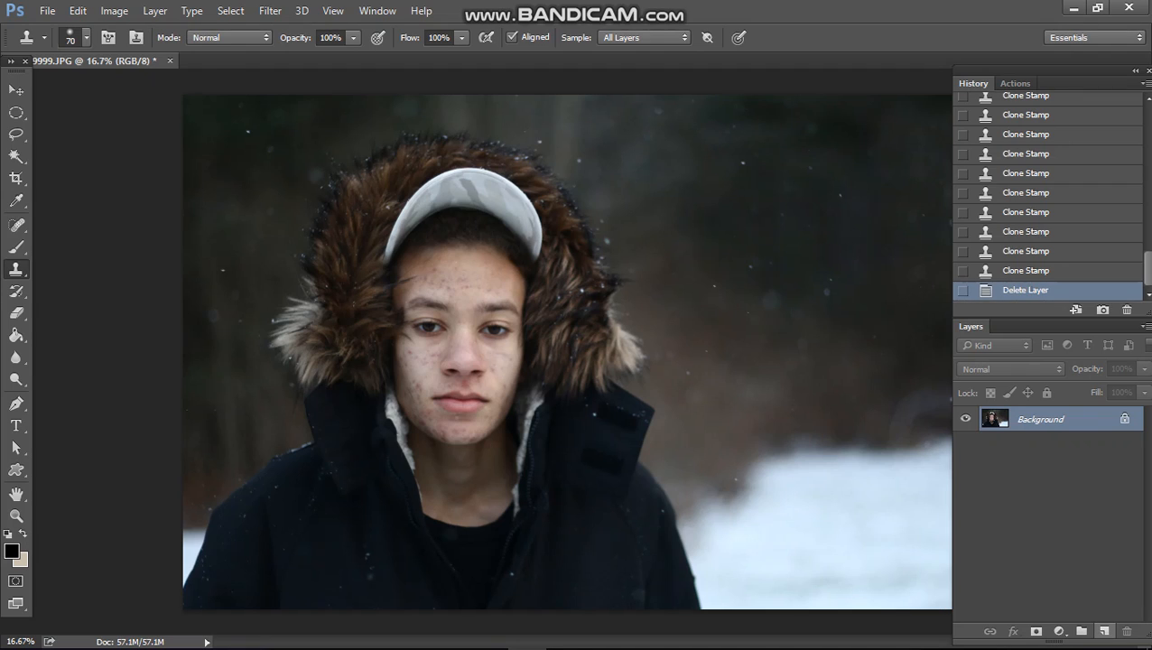
# Step: Add a new empty layer and spot-heal the blemishes on the forehead with the Spot Healing Brush
pyautogui.click(1104, 630)
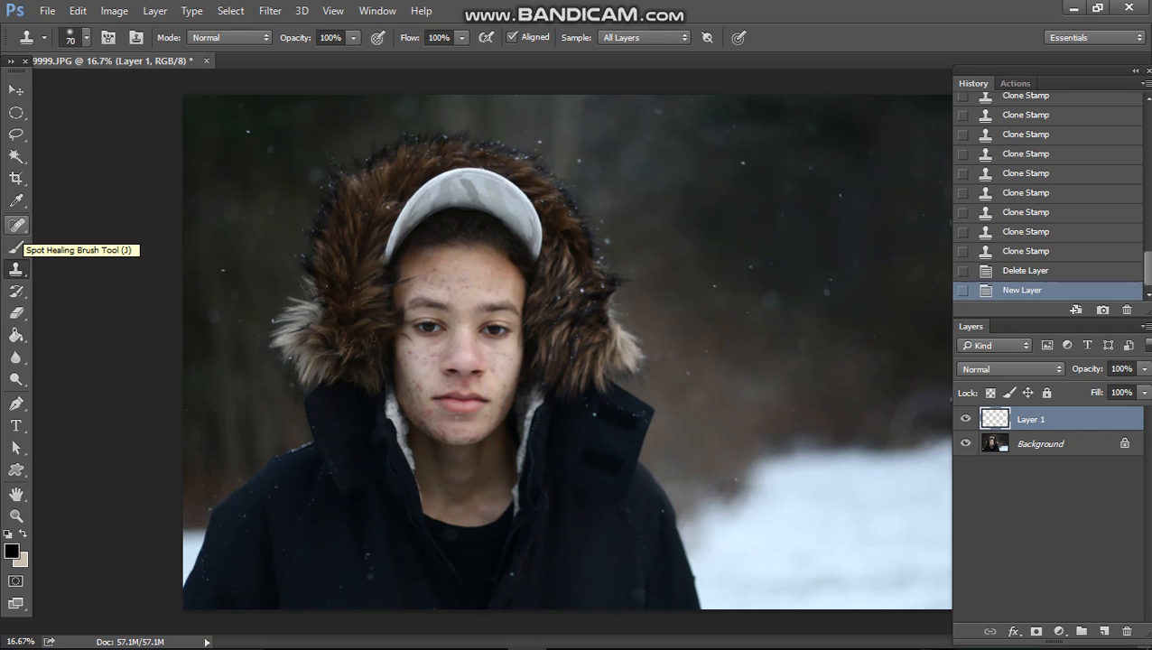
pyautogui.click(16, 225)
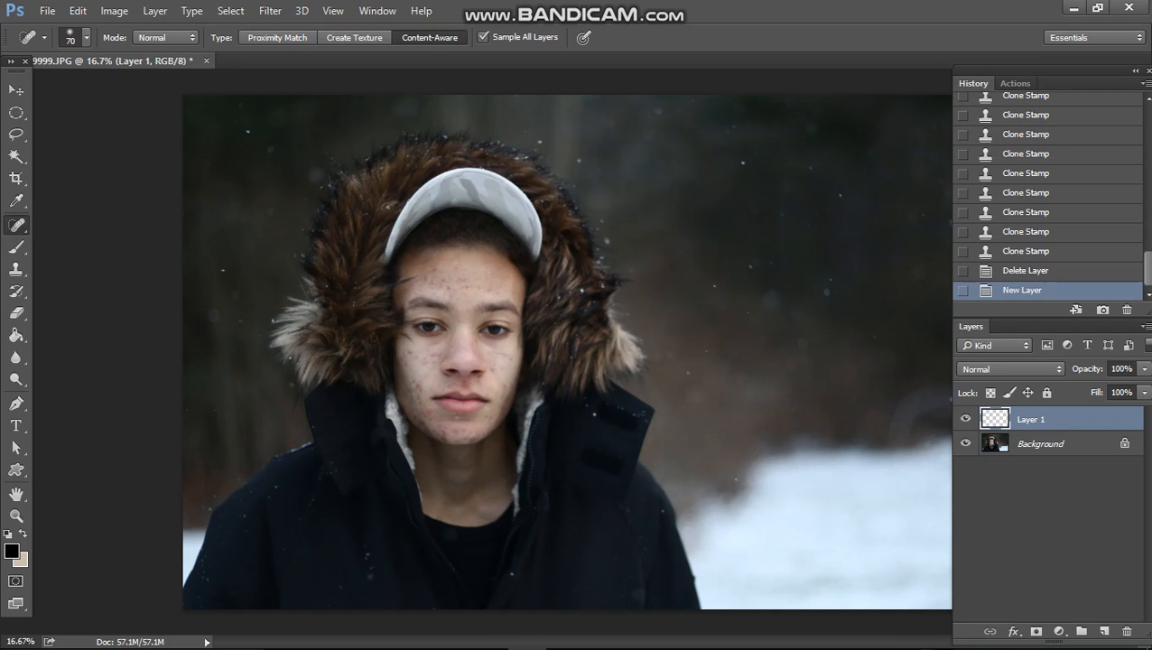
pyautogui.hotkey('ctrl', '+')
pyautogui.hotkey('ctrl', '+')
pyautogui.hotkey('ctrl', '+')
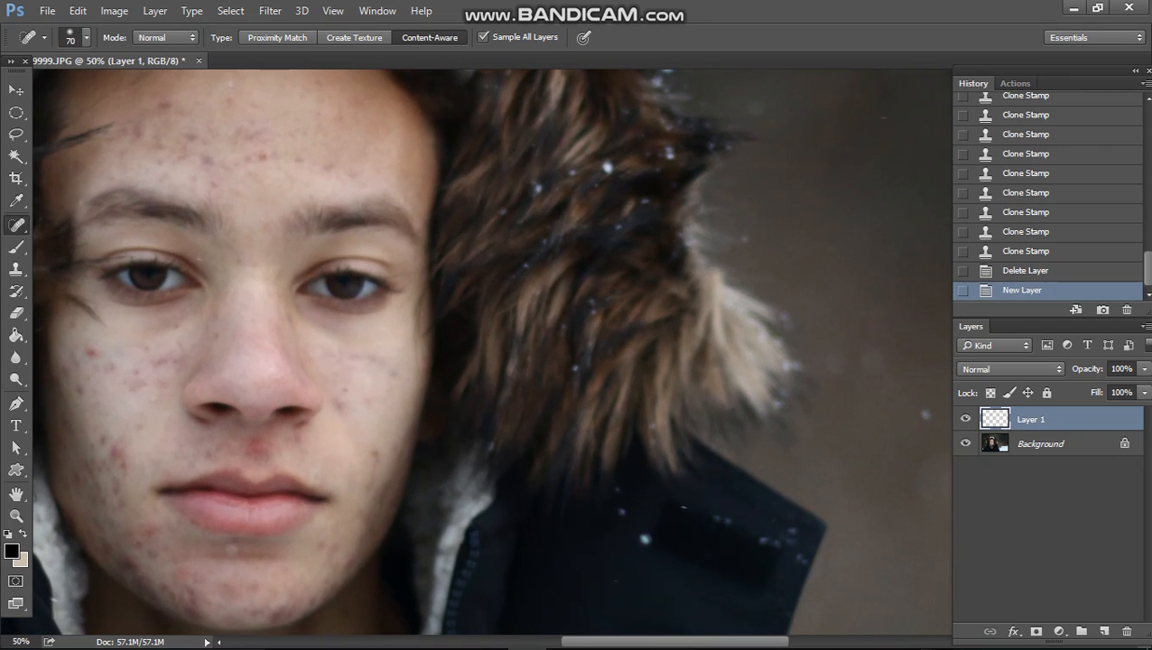
pyautogui.moveTo(401, 199); pyautogui.dragTo(575, 248)
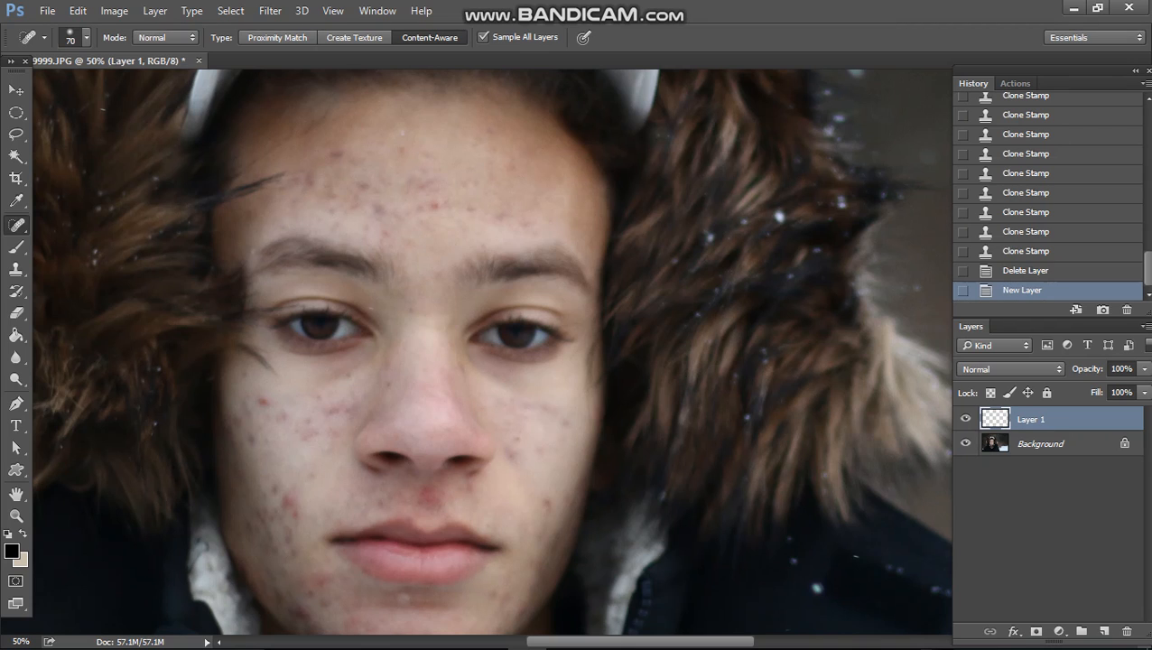
pyautogui.click(433, 206)
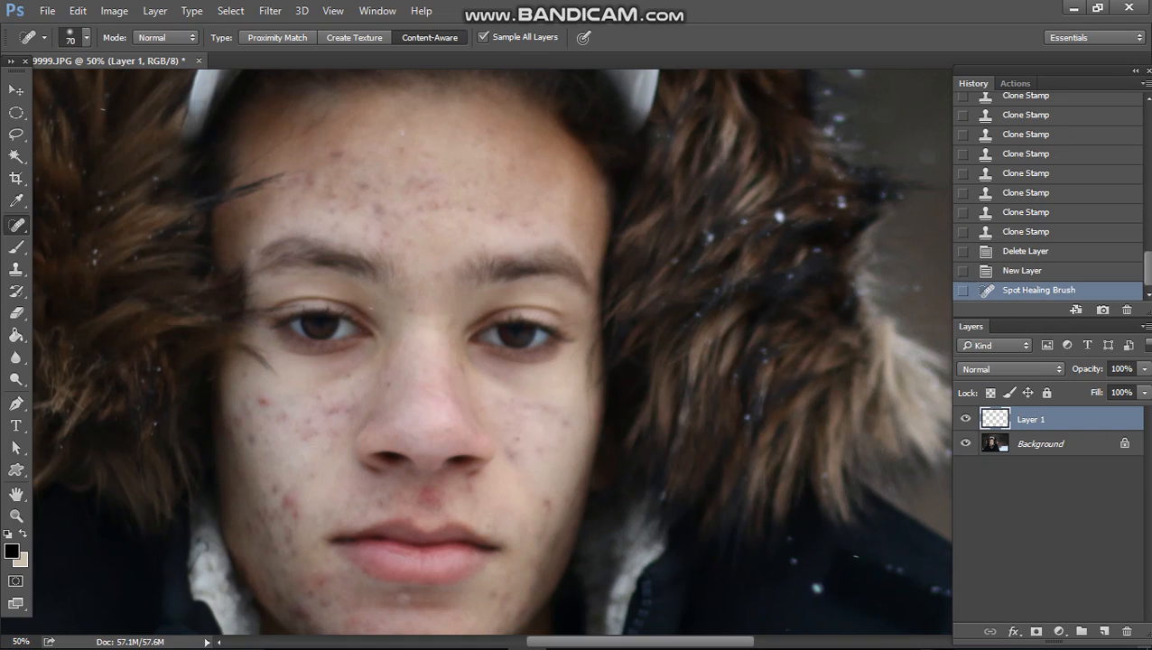
pyautogui.moveTo(436, 207); pyautogui.dragTo(436, 209)
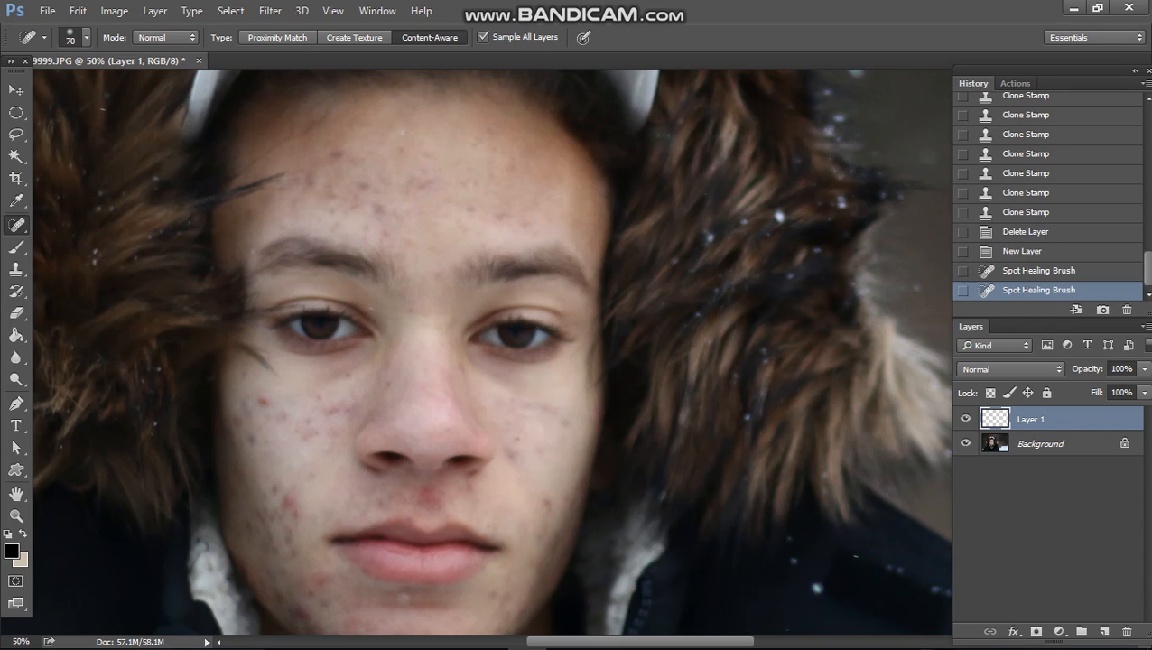
pyautogui.moveTo(503, 206); pyautogui.dragTo(502, 214)
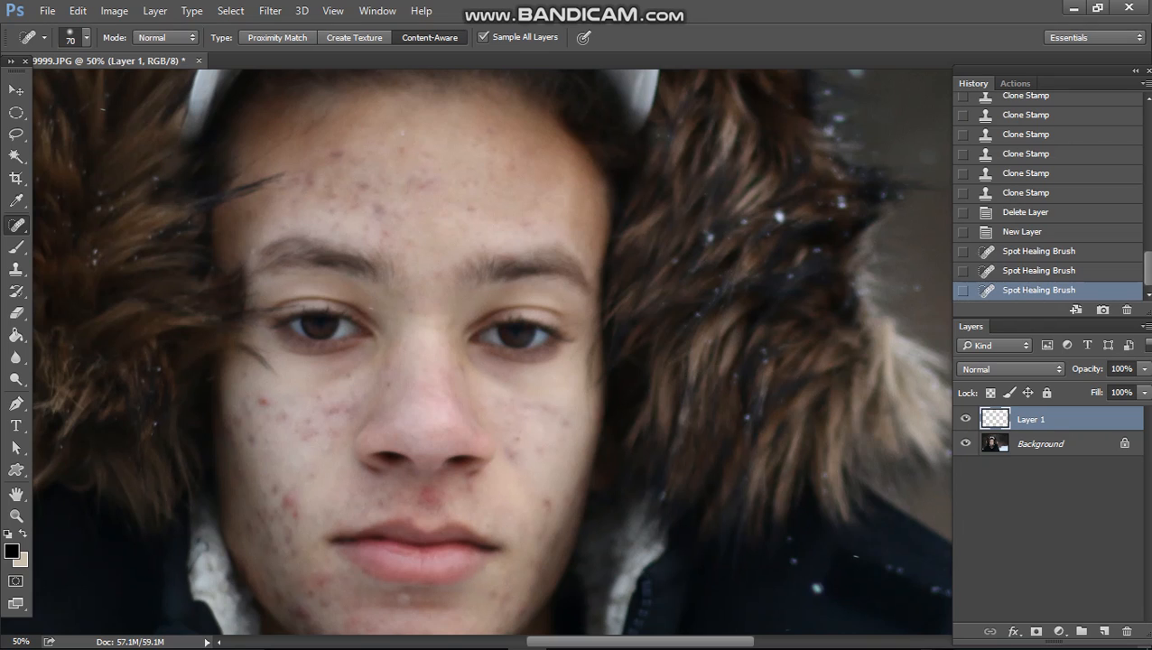
pyautogui.moveTo(467, 208); pyautogui.dragTo(470, 211)
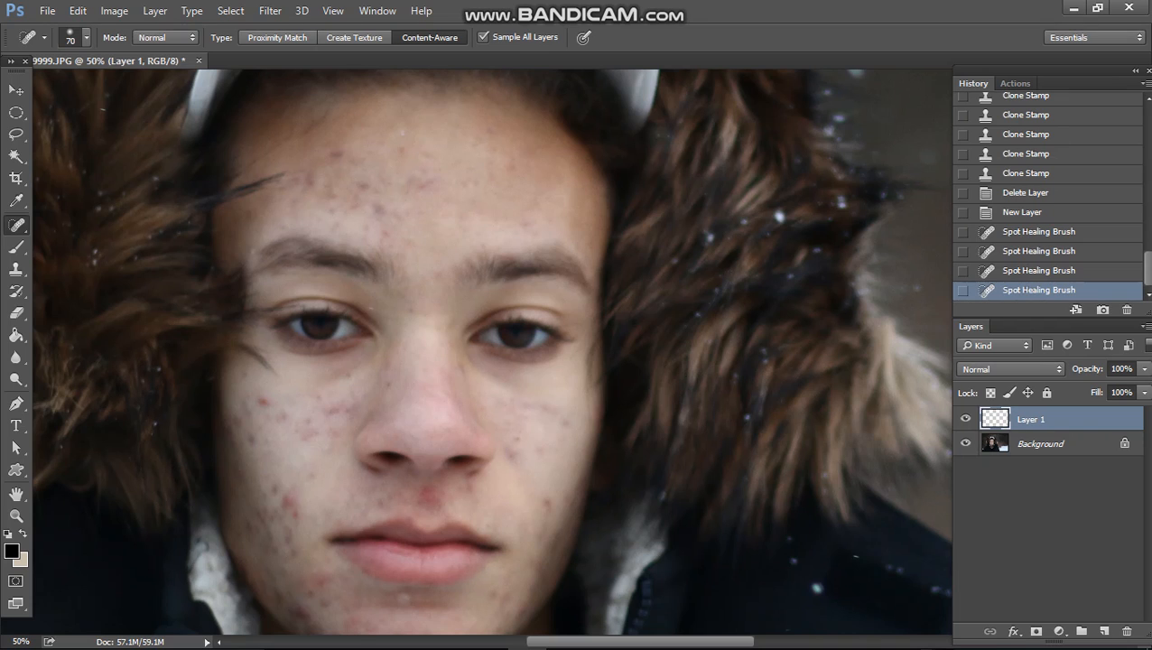
pyautogui.click(427, 183)
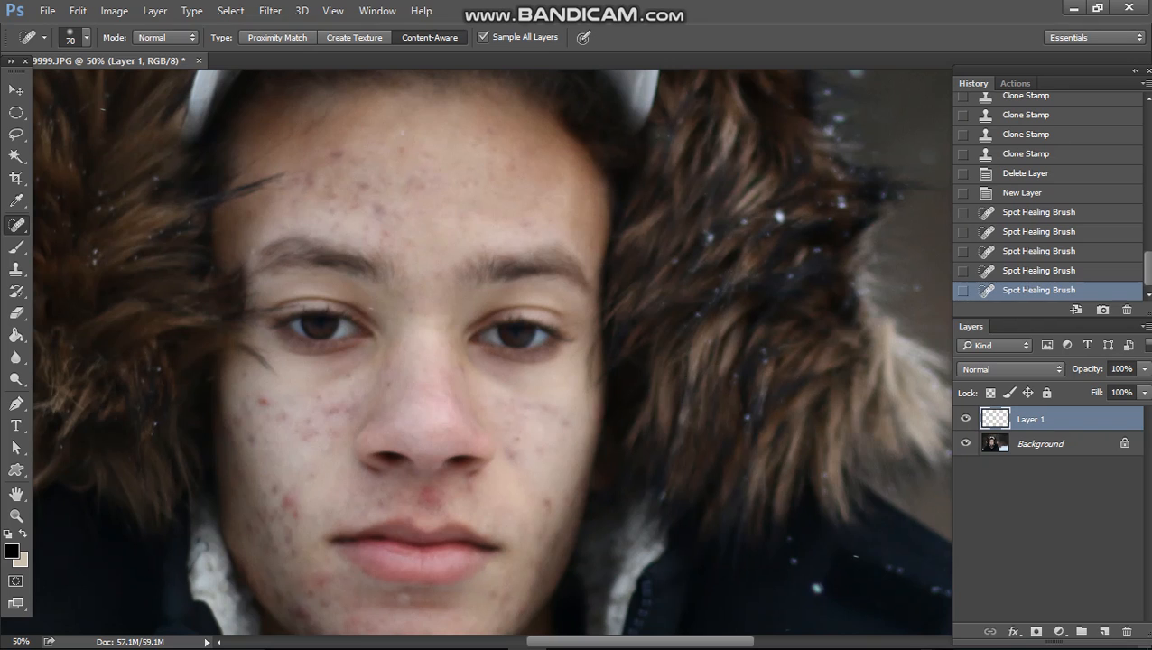
pyautogui.moveTo(423, 185); pyautogui.dragTo(422, 186)
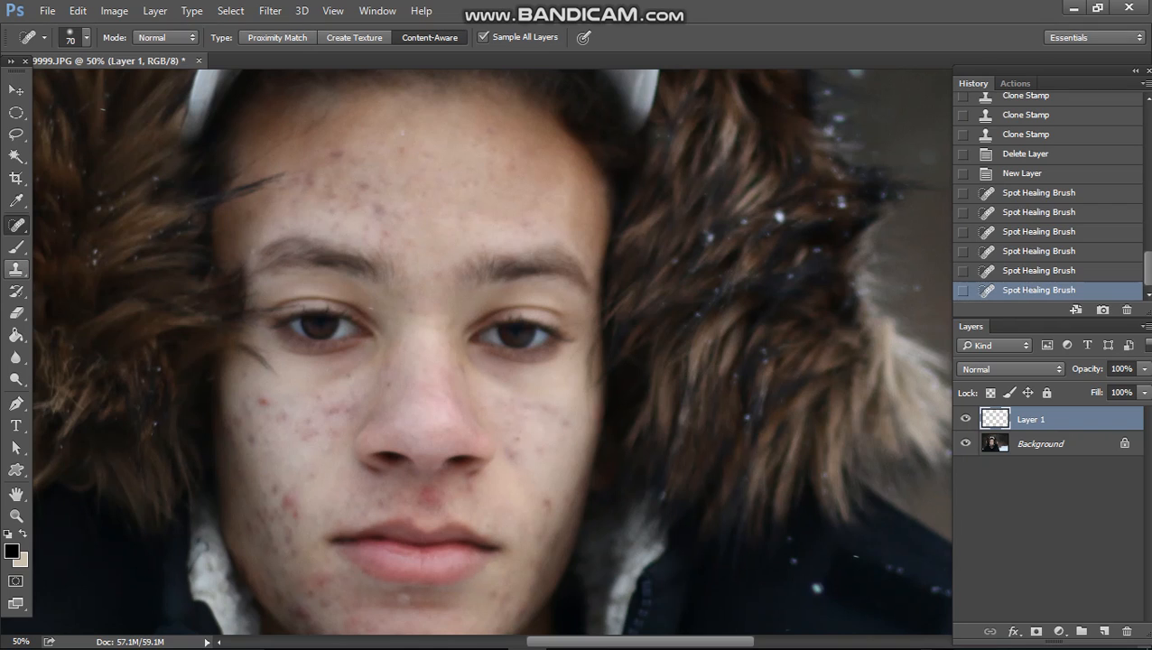
pyautogui.click(17, 268)
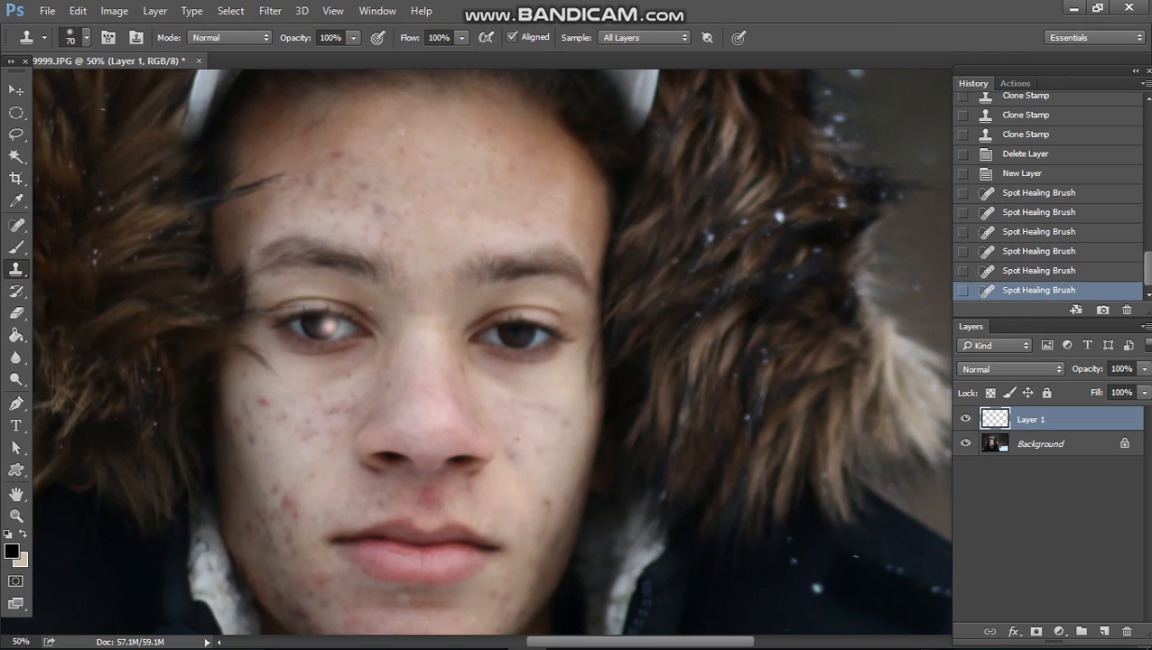
pyautogui.click(320, 331)
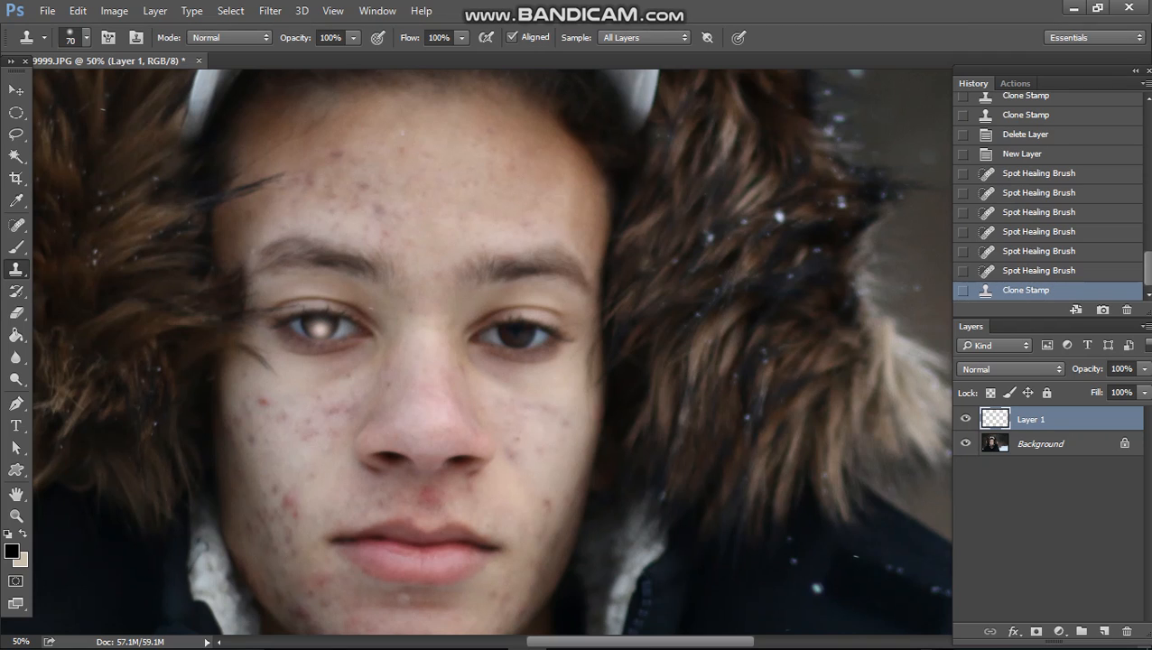
pyautogui.hotkey('ctrl', 'z')
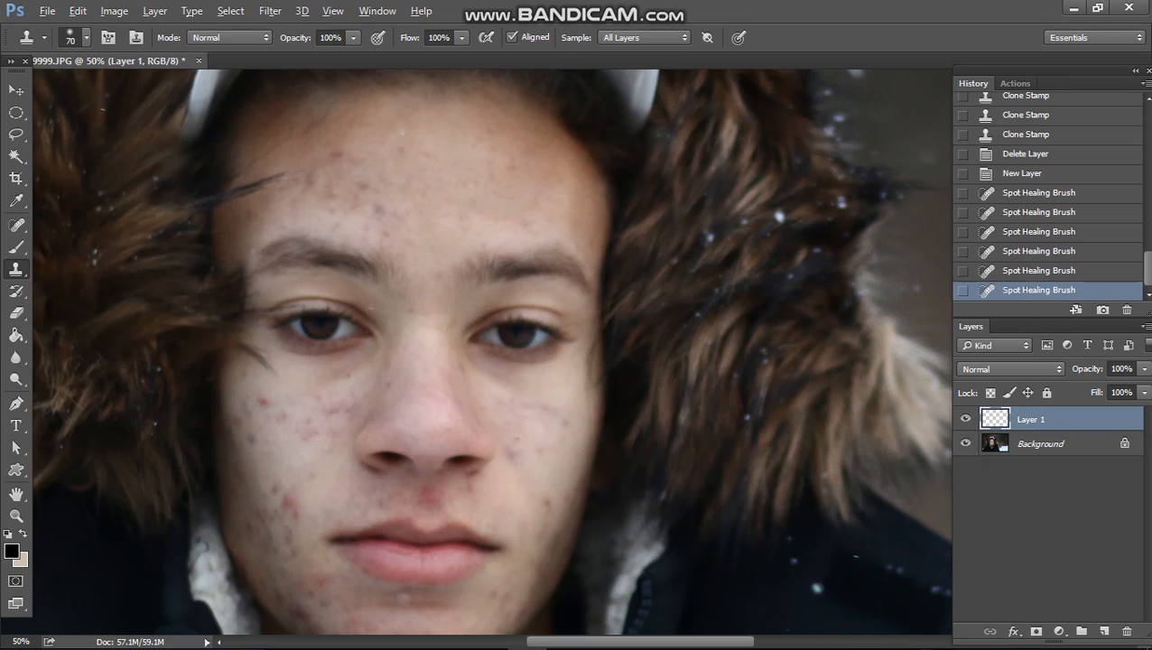
pyautogui.click(433, 198)
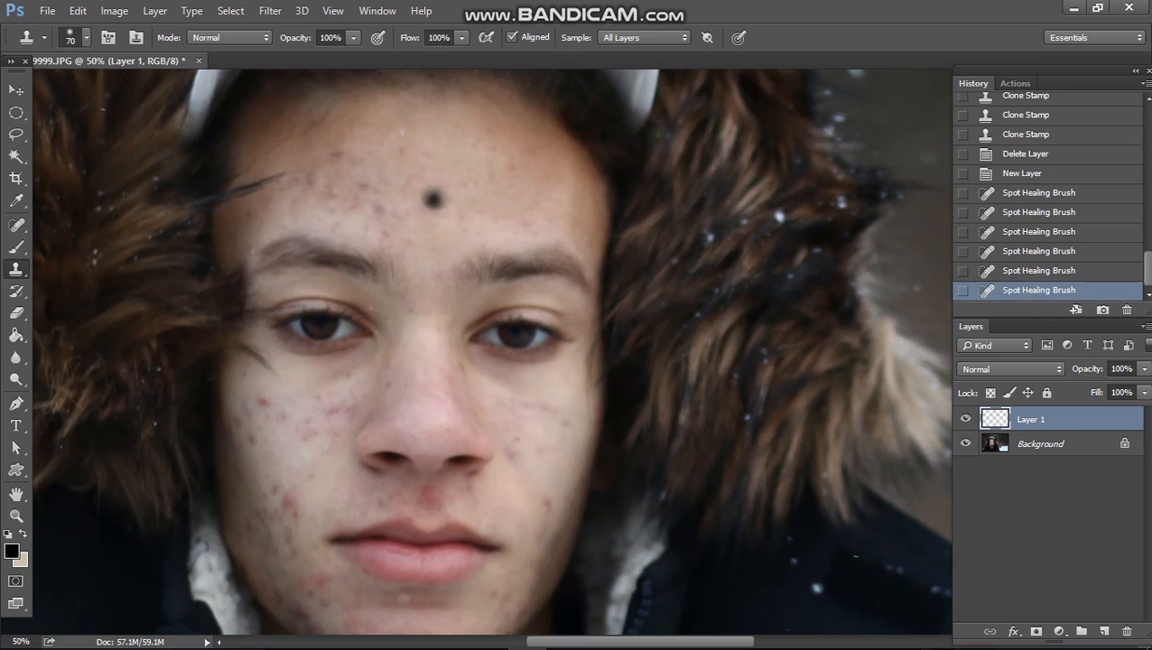
pyautogui.moveTo(434, 197)
pyautogui.mouseDown()
pyautogui.moveTo(425, 213)
pyautogui.moveTo(433, 194)
pyautogui.moveTo(415, 193)
pyautogui.moveTo(450, 217)
pyautogui.moveTo(416, 190)
pyautogui.moveTo(460, 207)
pyautogui.moveTo(476, 190)
pyautogui.mouseUp()
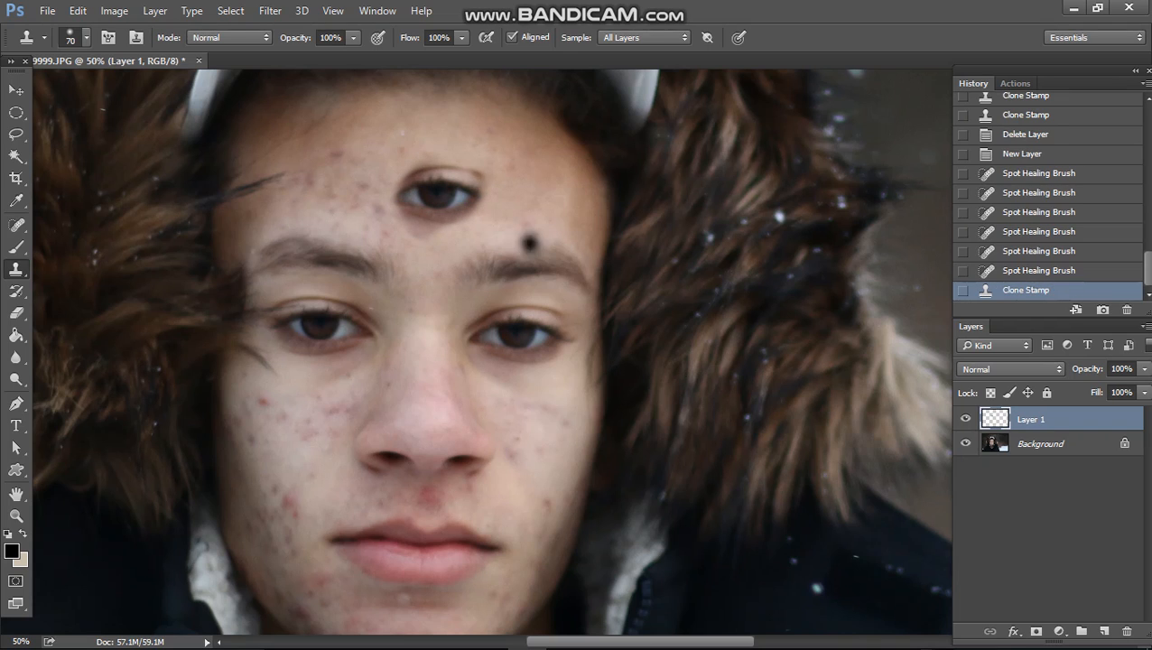
pyautogui.hotkey('ctrl', 'z')
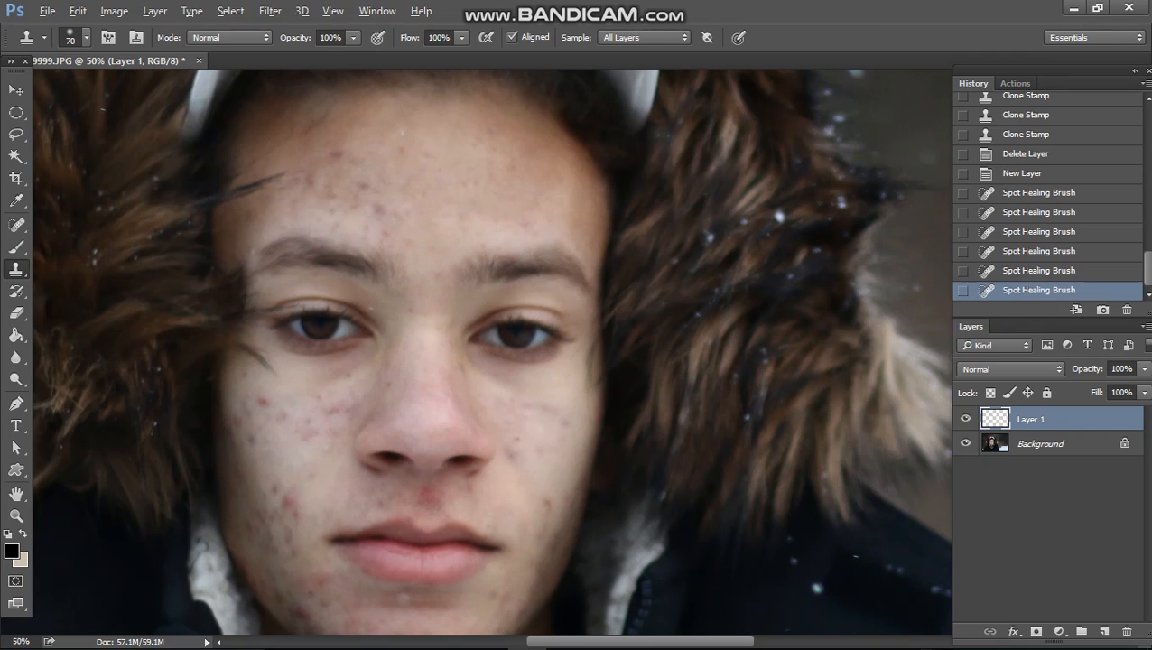
# Step: Clone Stamp over the blemishes on the left cheek, sampling nearby clean skin
pyautogui.keyDown('alt'); pyautogui.click(297, 380); pyautogui.keyUp('alt')
pyautogui.moveTo(262, 404); pyautogui.dragTo(264, 402)
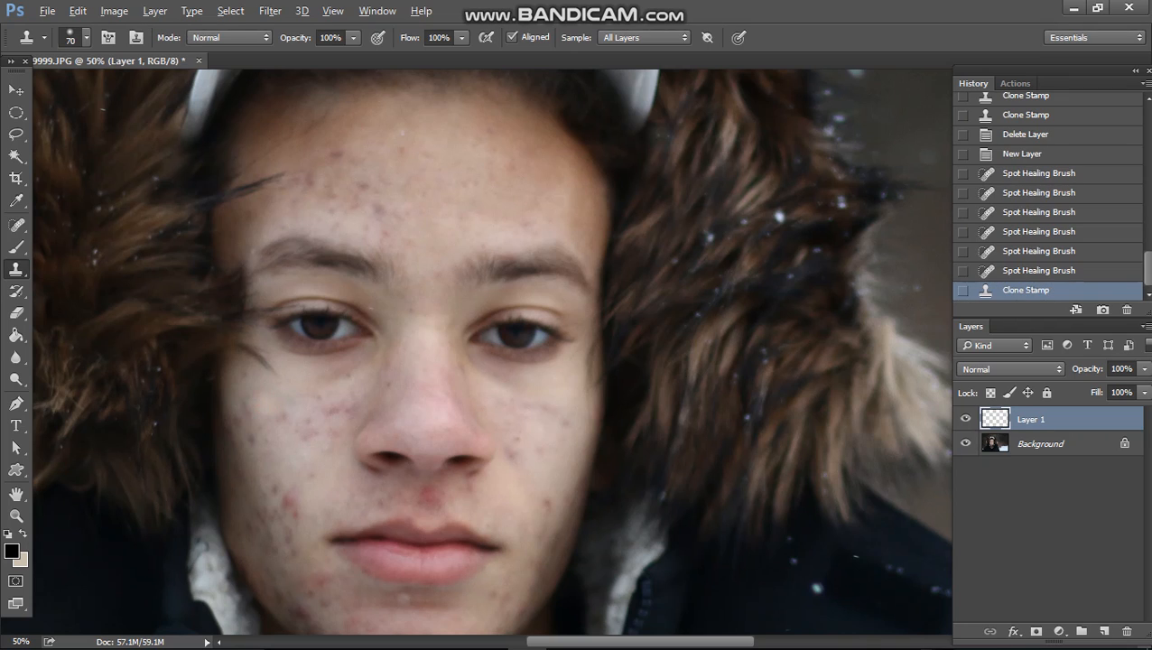
pyautogui.moveTo(286, 459); pyautogui.dragTo(287, 456)
pyautogui.click(295, 433)
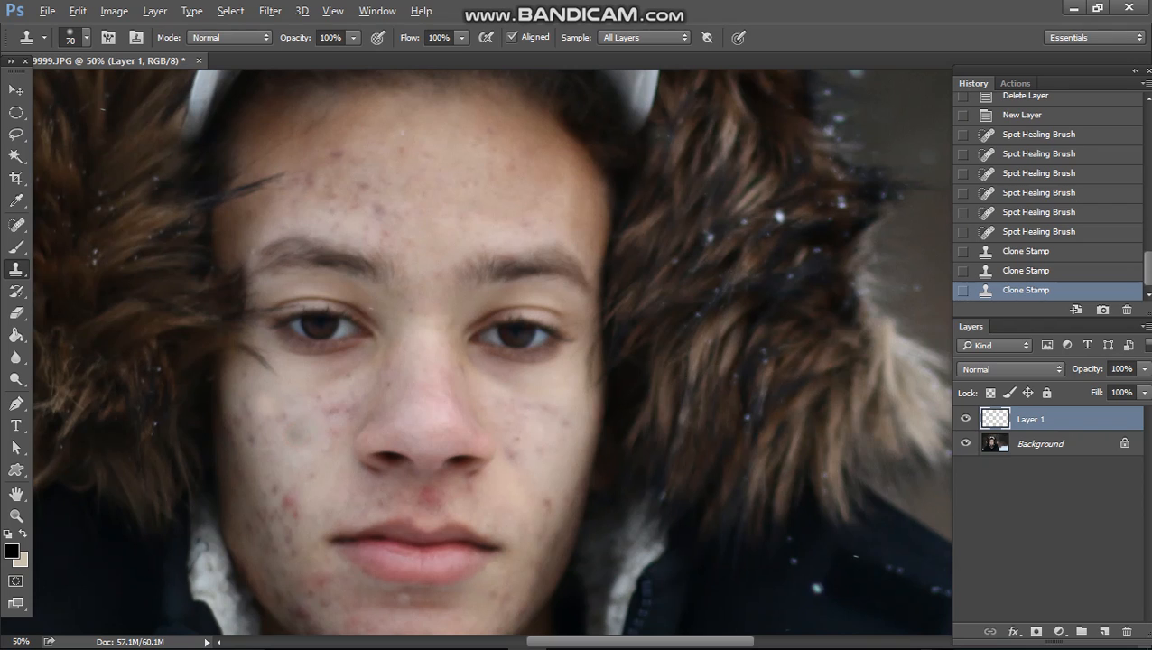
pyautogui.click(310, 475)
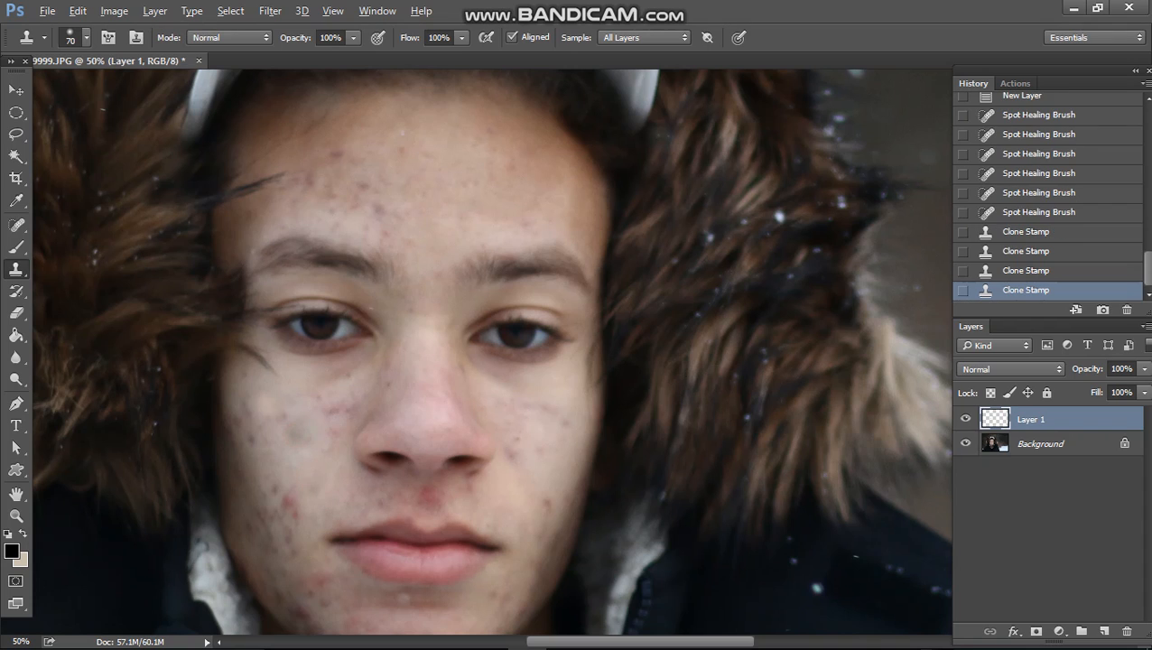
pyautogui.click(315, 485)
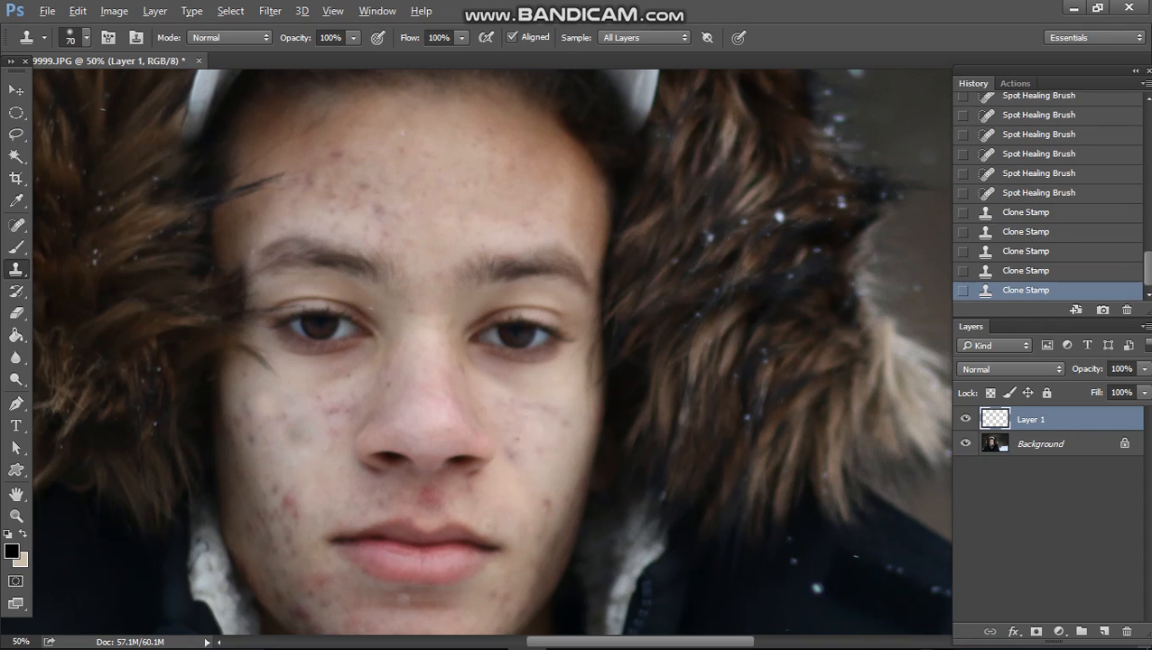
pyautogui.click(300, 438)
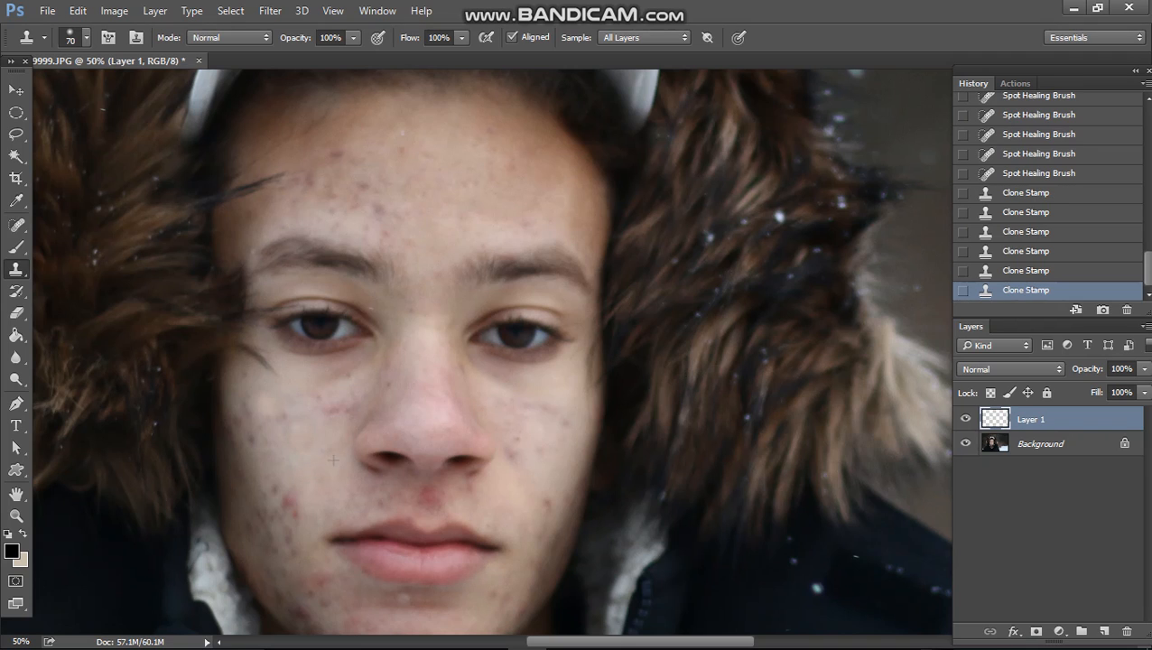
pyautogui.click(332, 430)
pyautogui.click(335, 406)
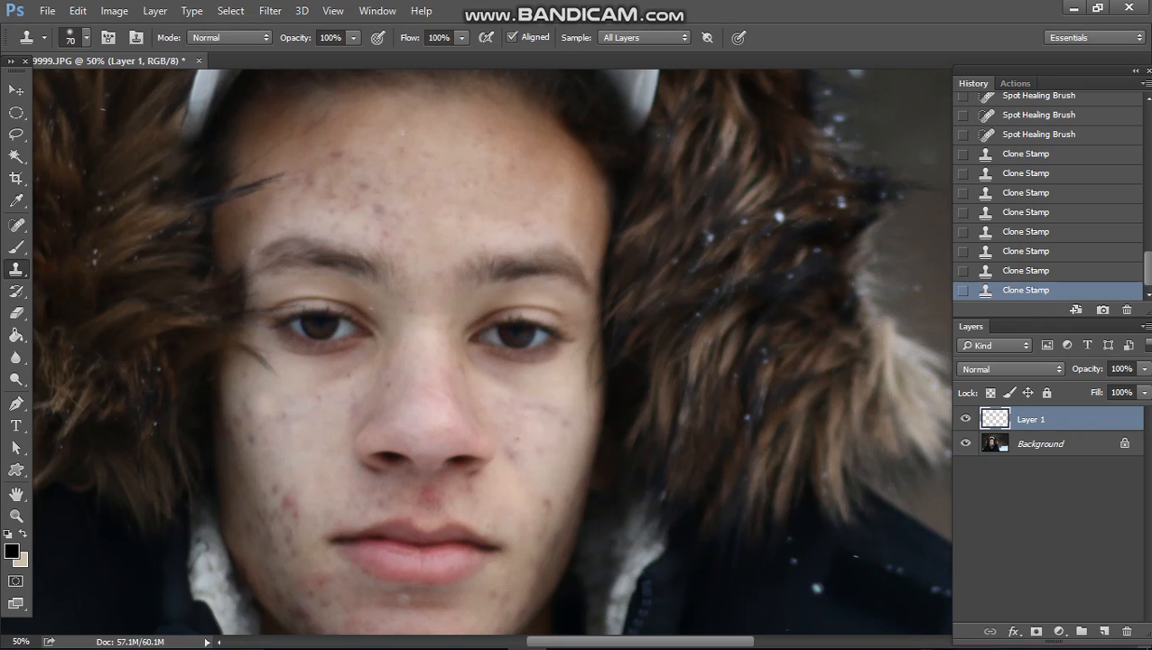
pyautogui.click(314, 416)
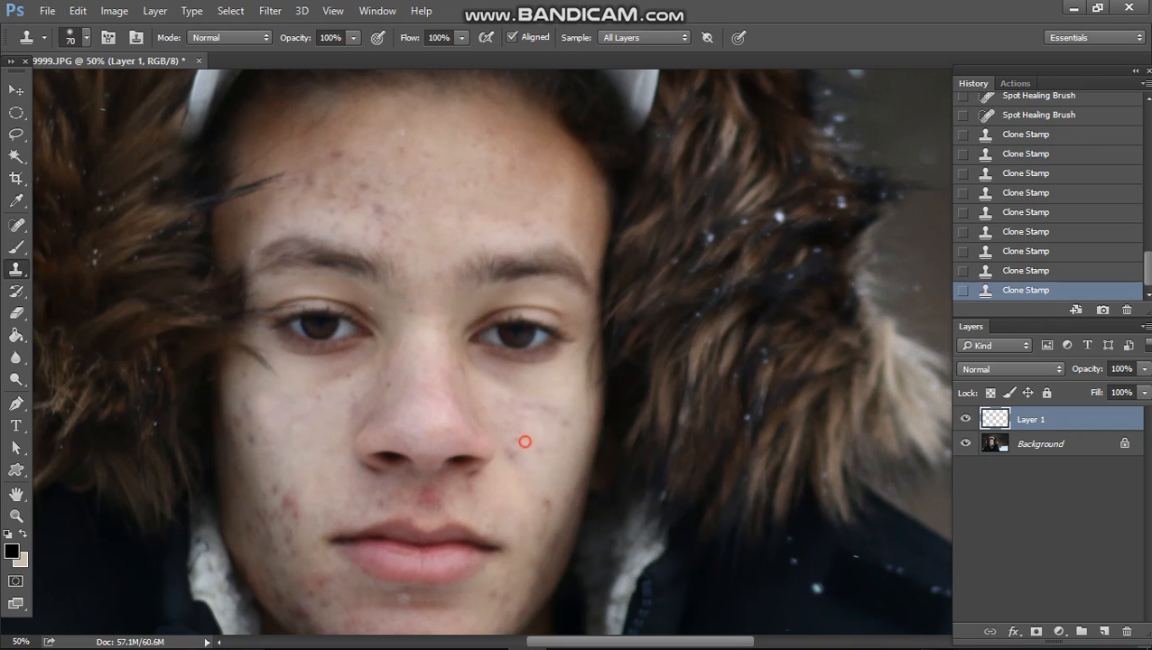
pyautogui.moveTo(523, 441)
pyautogui.mouseDown()
pyautogui.moveTo(490, 286)
pyautogui.moveTo(511, 260)
pyautogui.mouseUp()
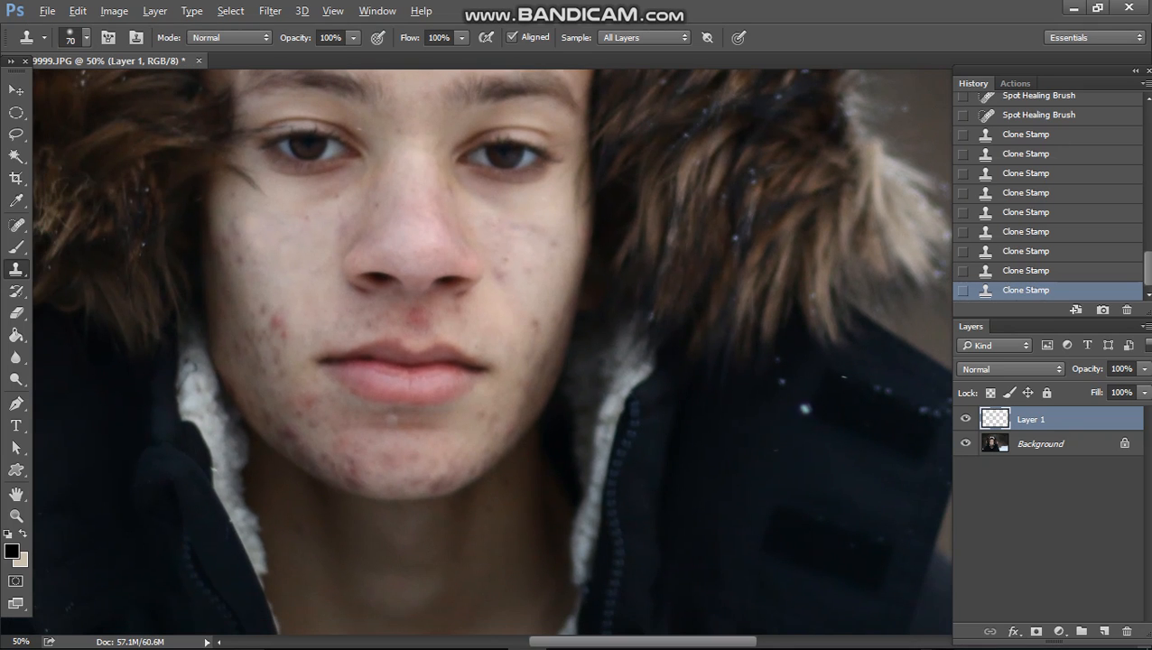
pyautogui.keyDown('alt'); pyautogui.click(290, 292); pyautogui.keyUp('alt')
pyautogui.moveTo(278, 324); pyautogui.dragTo(266, 303)
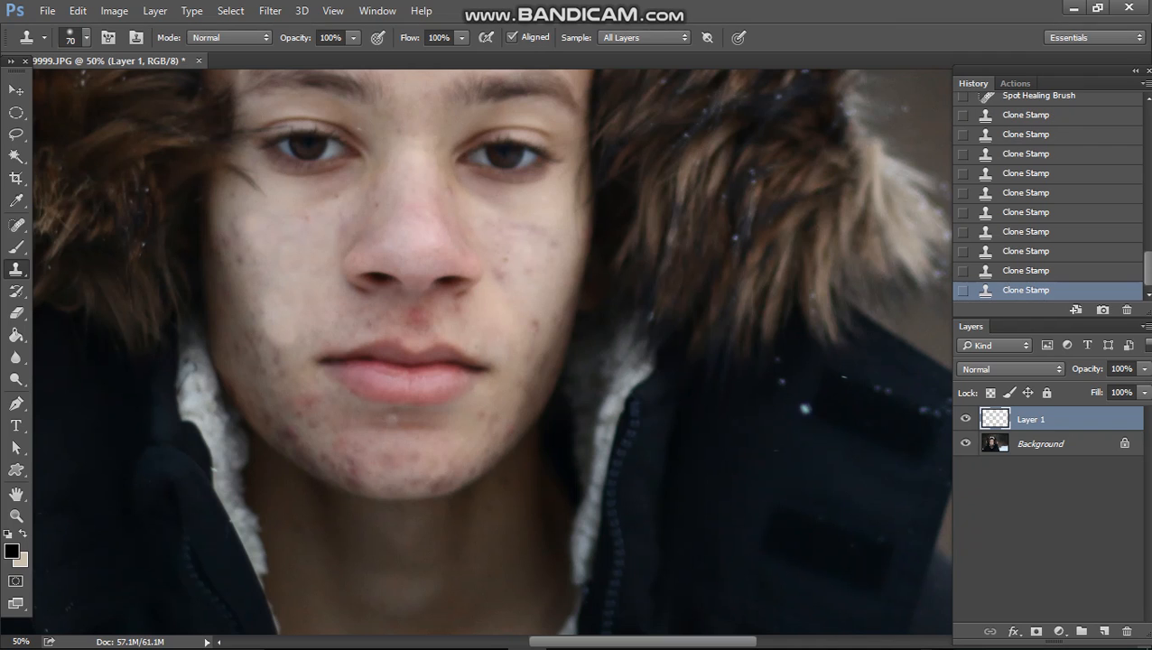
pyautogui.hotkey('ctrl', 'z')
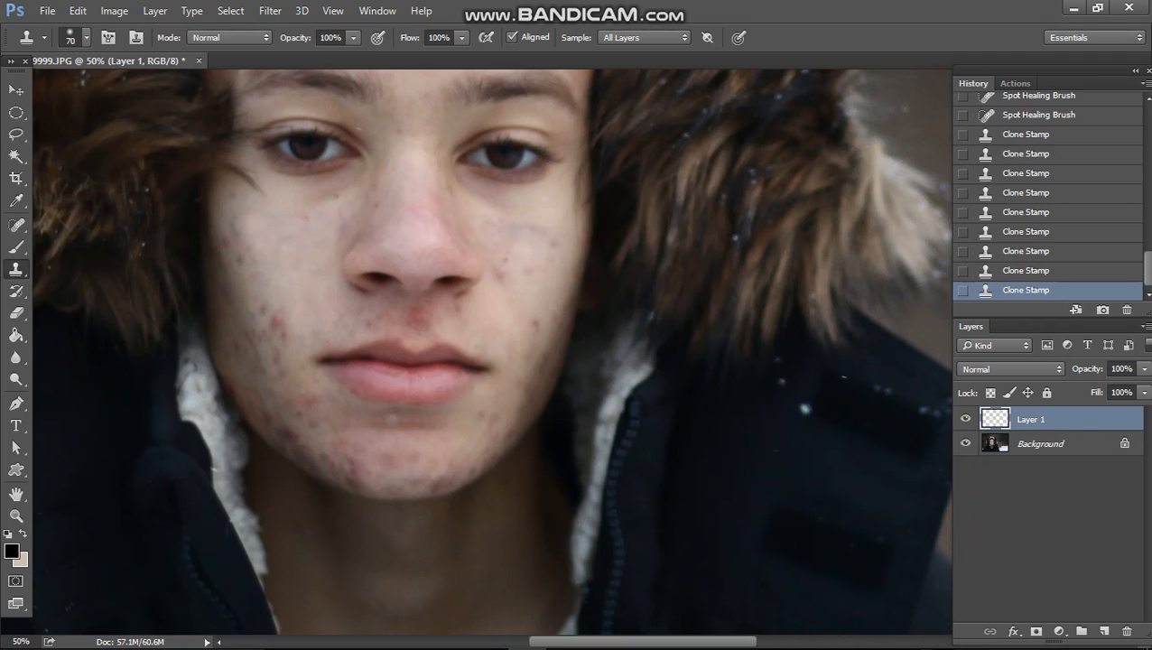
# Step: Clone Stamp the dark mark on the right cheek beside the nose, undoing the last stroke
pyautogui.click(543, 231)
pyautogui.click(533, 222)
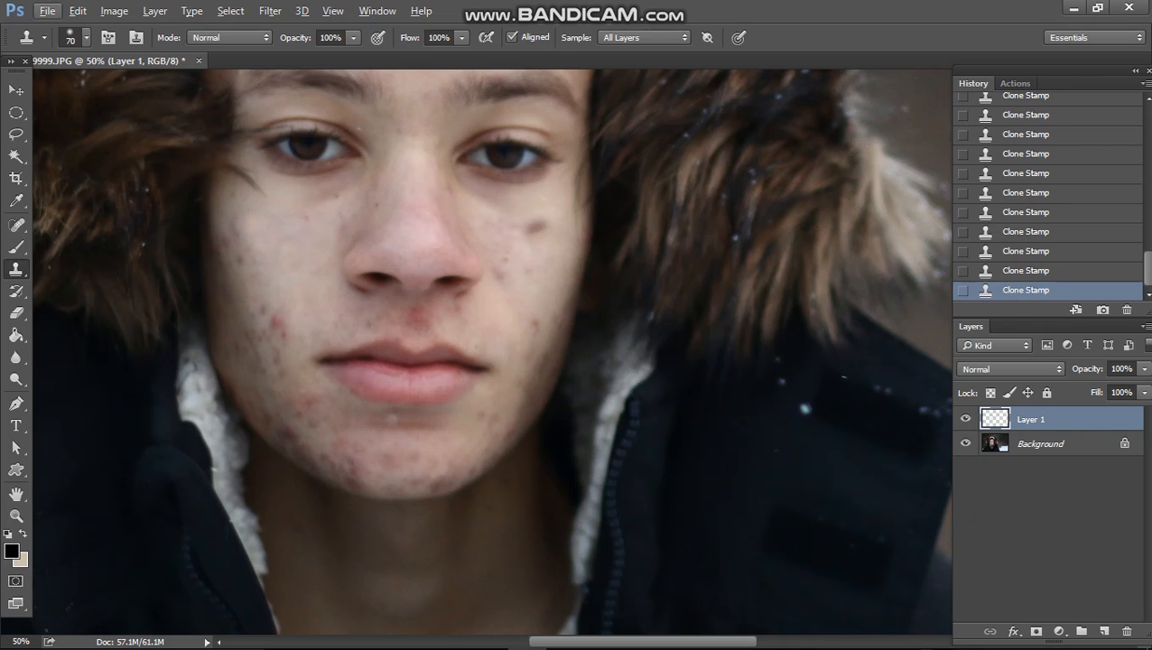
pyautogui.click(533, 226)
pyautogui.hotkey('ctrl', 'z')
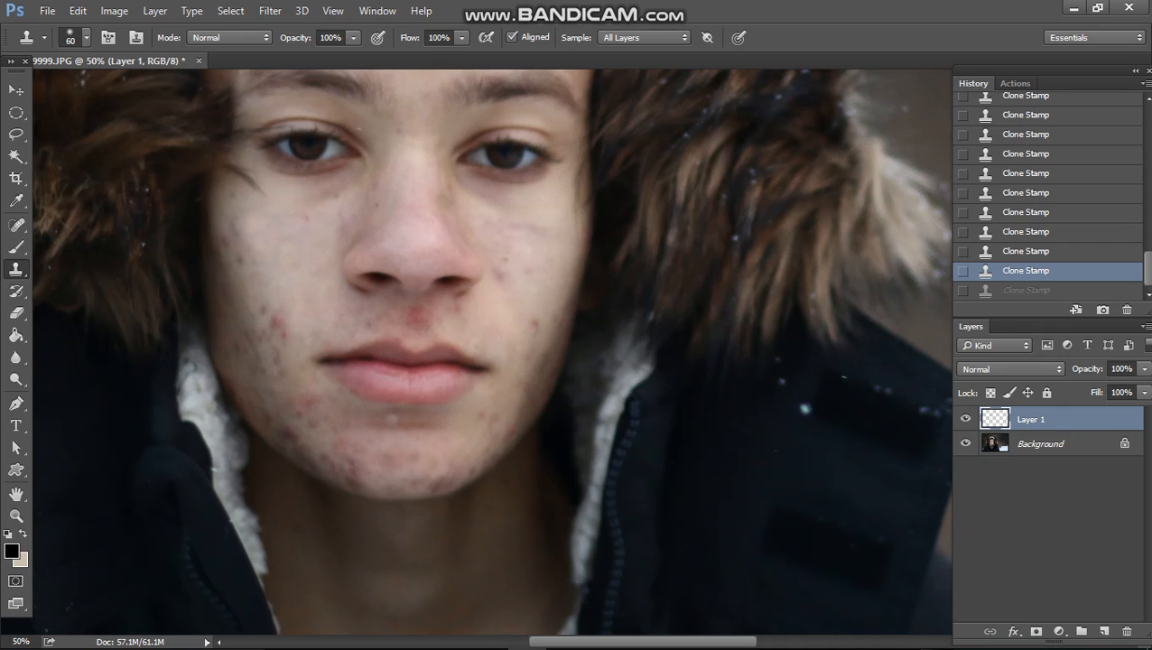
# Step: Set the Clone Stamp brush size to 45 and clone over the blemishes on the right cheek
pyautogui.press('[')
pyautogui.press('[')
pyautogui.press('[')
pyautogui.press('[')
pyautogui.press('[')
pyautogui.press('[')
pyautogui.press(']')
pyautogui.press(']')
pyautogui.press(']')
pyautogui.press(']')
pyautogui.press(']')
pyautogui.press(']')
pyautogui.press(']')
pyautogui.press(']')
pyautogui.press(']')
pyautogui.press(']')
pyautogui.press(']')
pyautogui.press(']')
pyautogui.press(']')
pyautogui.press(']')
pyautogui.press(']')
pyautogui.press(']')
pyautogui.press(']')
pyautogui.press(']')
pyautogui.press(']')
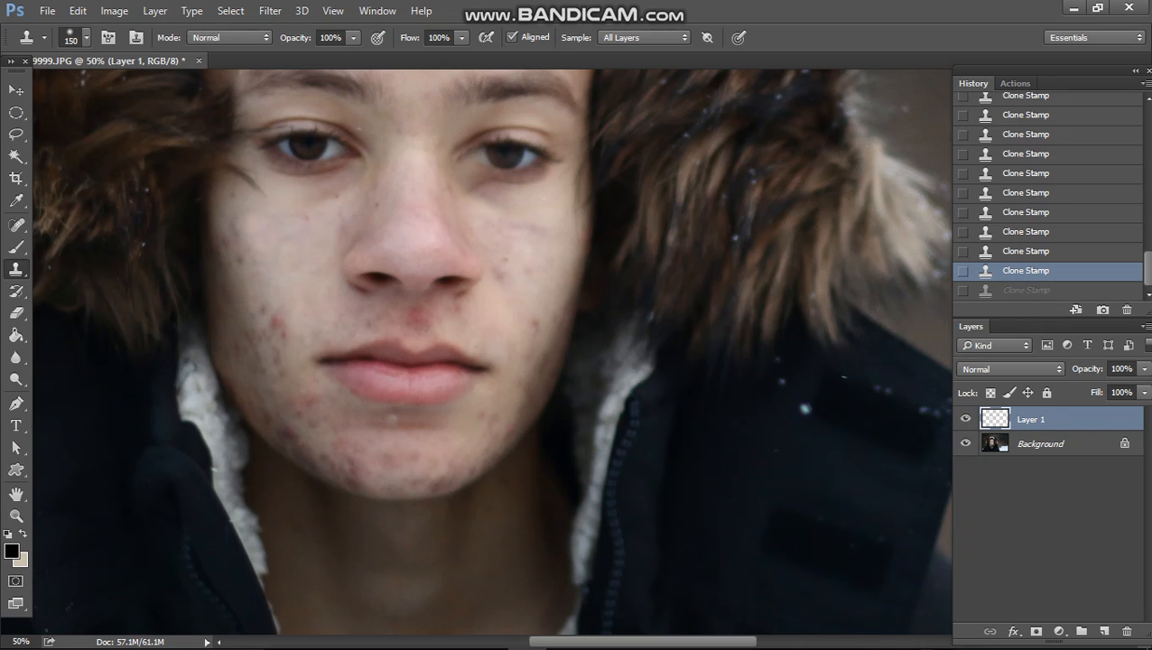
pyautogui.press('[')
pyautogui.press('[')
pyautogui.press('[')
pyautogui.press('[')
pyautogui.press('[')
pyautogui.press('[')
pyautogui.press('[')
pyautogui.press('[')
pyautogui.press('[')
pyautogui.press('[')
pyautogui.press('[')
pyautogui.press('[')
pyautogui.press('[')
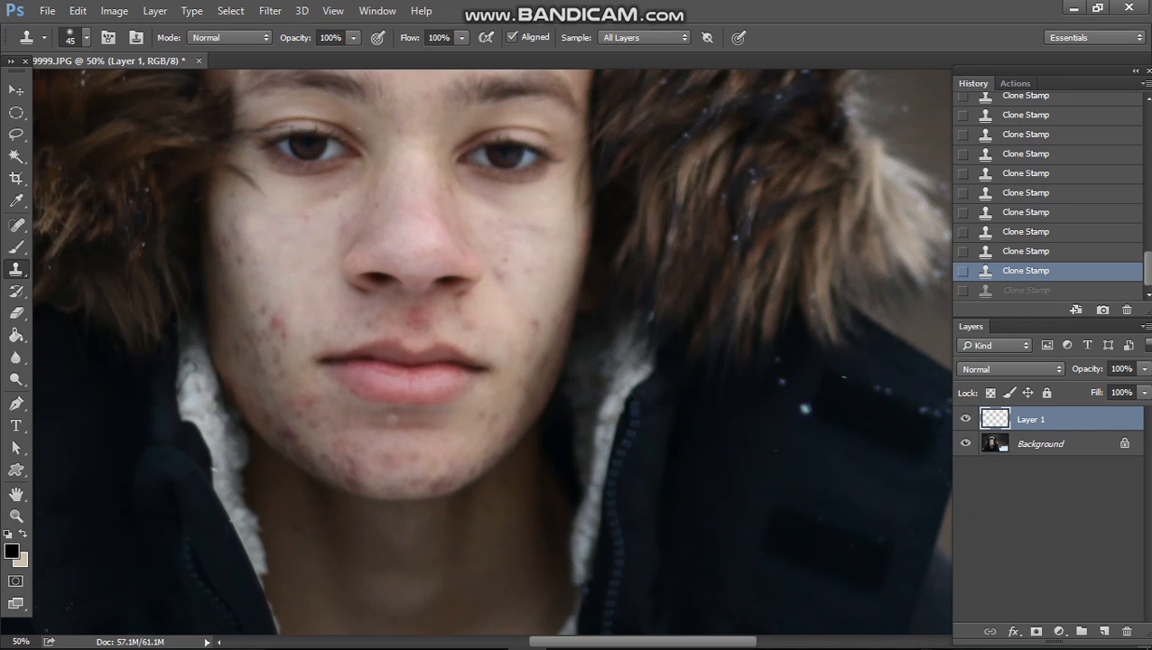
pyautogui.keyDown('alt'); pyautogui.click(290, 252); pyautogui.keyUp('alt')
pyautogui.click(477, 411)
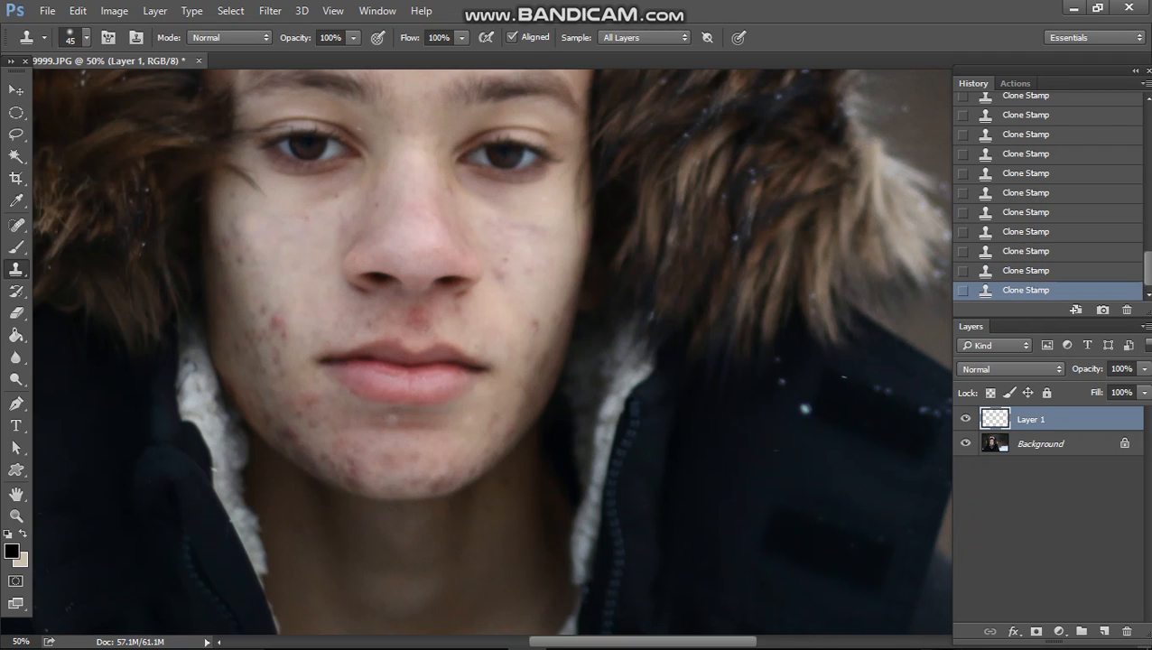
pyautogui.click(533, 323)
pyautogui.click(535, 290)
pyautogui.click(529, 268)
pyautogui.click(523, 281)
pyautogui.click(494, 274)
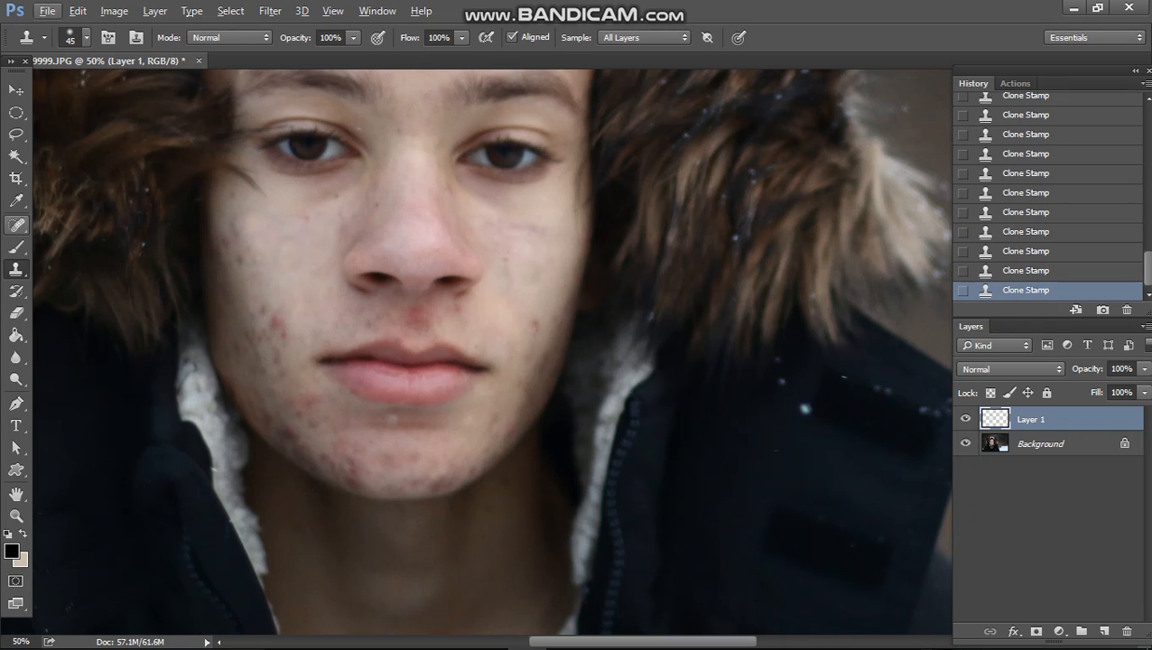
# Step: Spot-heal the remaining spots on the right cheek and chin with the Spot Healing Brush, undoing one heal near the nose
pyautogui.click(16, 225)
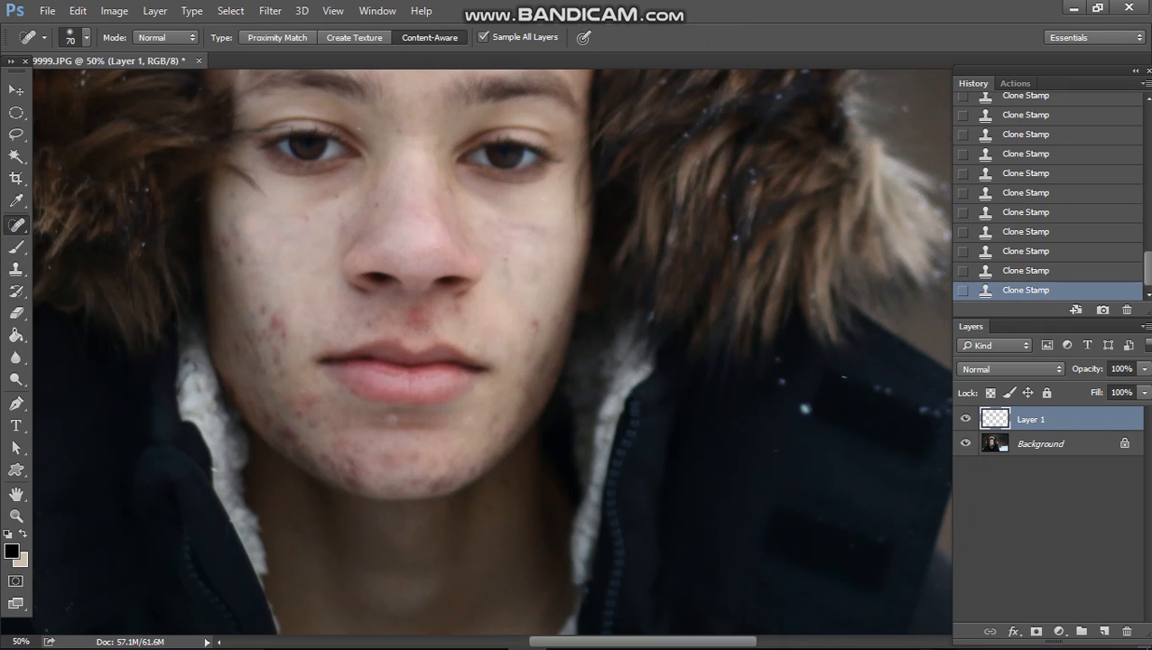
pyautogui.click(529, 323)
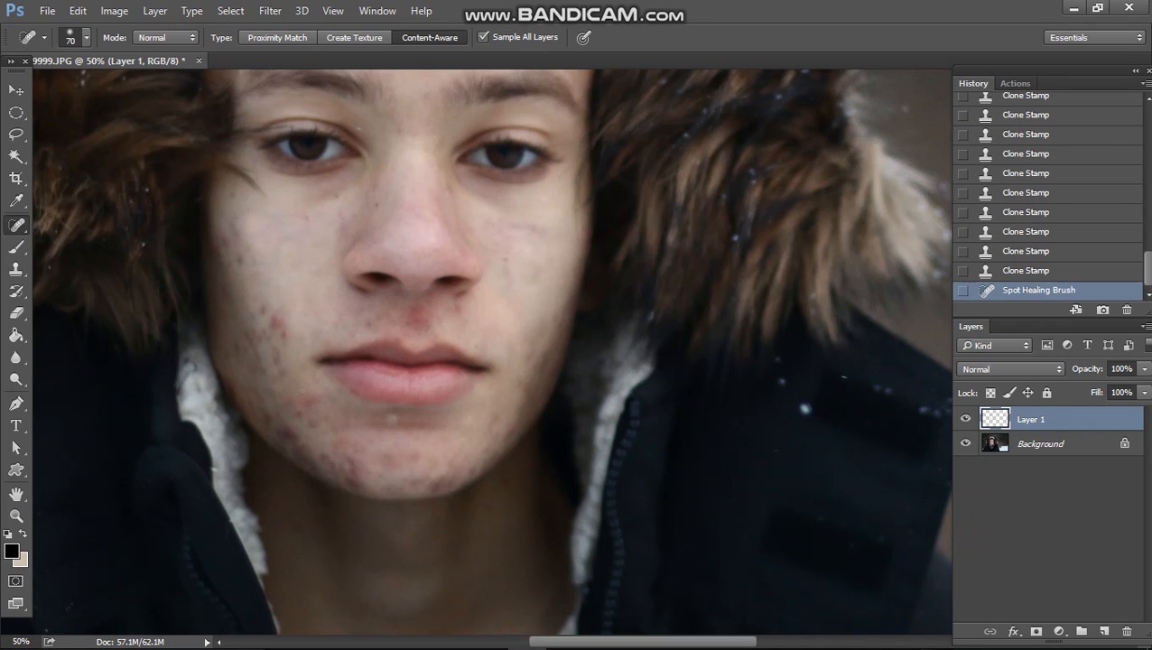
pyautogui.moveTo(528, 287)
pyautogui.mouseDown()
pyautogui.moveTo(510, 291)
pyautogui.moveTo(511, 259)
pyautogui.moveTo(523, 258)
pyautogui.mouseUp()
pyautogui.click(413, 316)
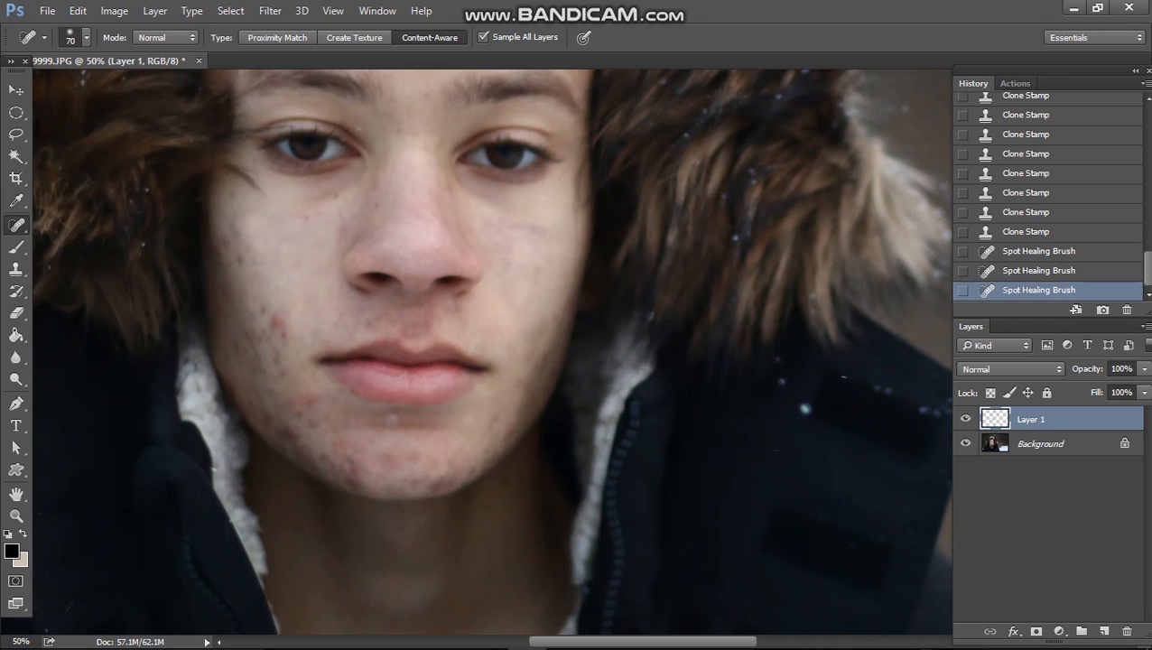
pyautogui.hotkey('ctrl', 'z')
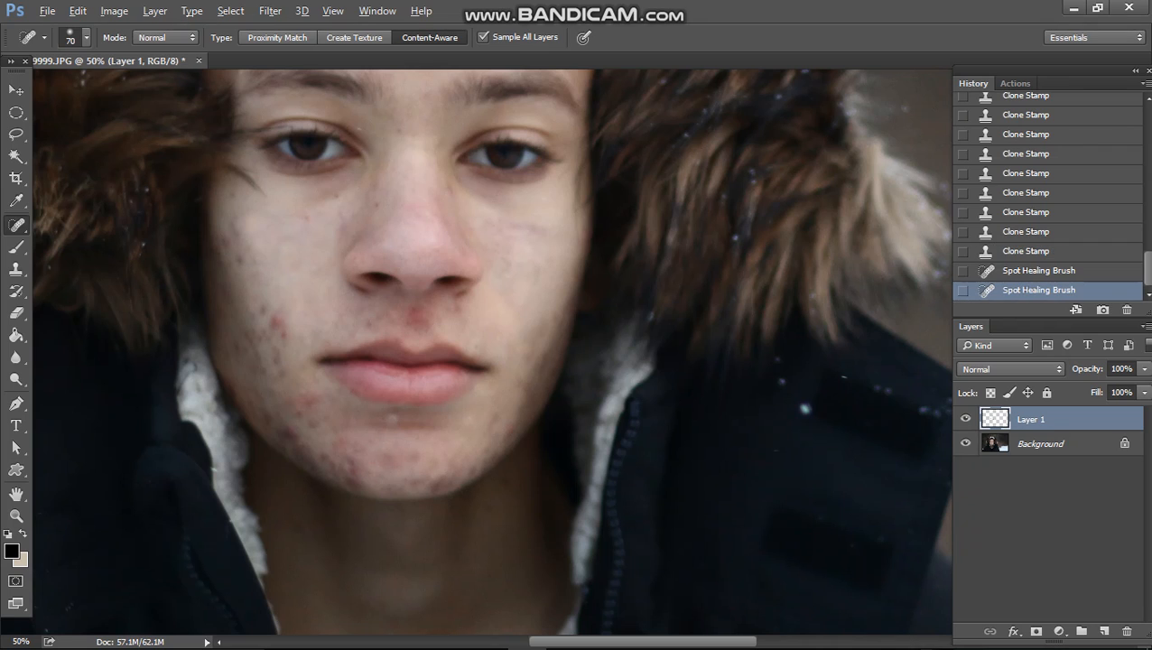
pyautogui.click(445, 441)
pyautogui.click(538, 259)
pyautogui.moveTo(541, 234)
pyautogui.mouseDown()
pyautogui.moveTo(513, 225)
pyautogui.moveTo(549, 228)
pyautogui.moveTo(548, 325)
pyautogui.moveTo(575, 430)
pyautogui.mouseUp()
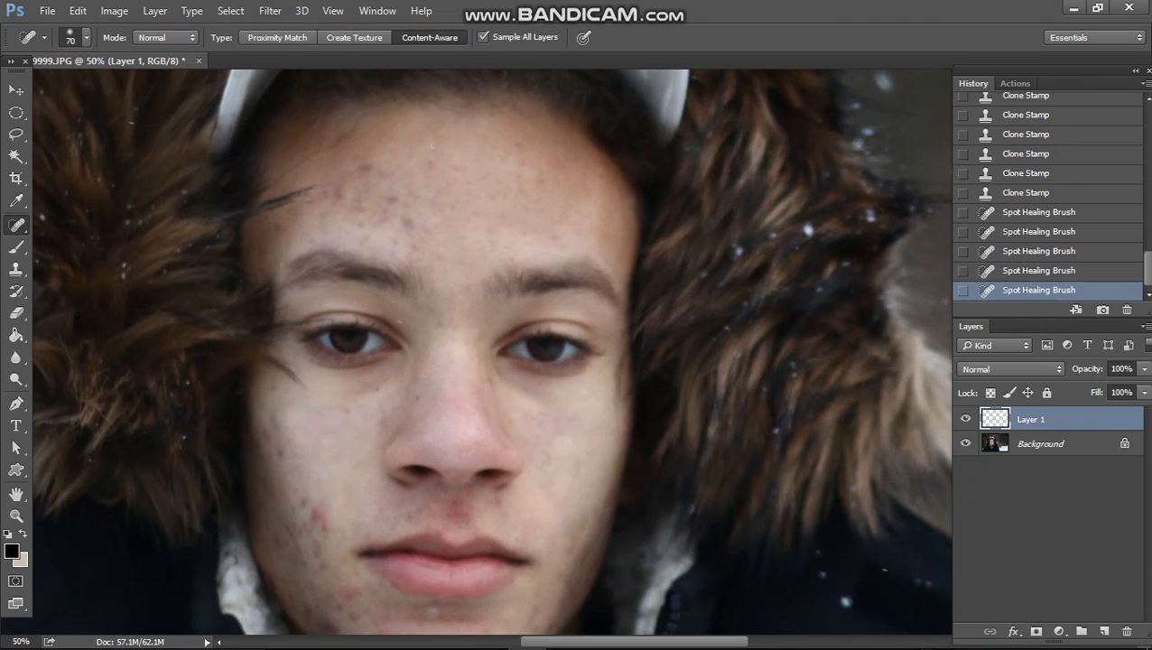